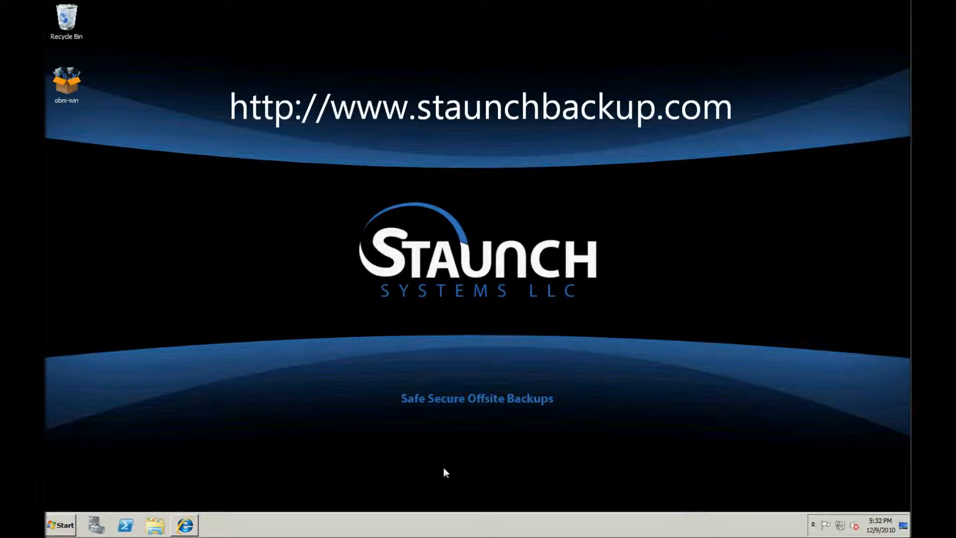
Restore the Internet Explorer window showing the staunchbackup.com home page.
{"action": "left_click", "coordinate": [183, 525]}
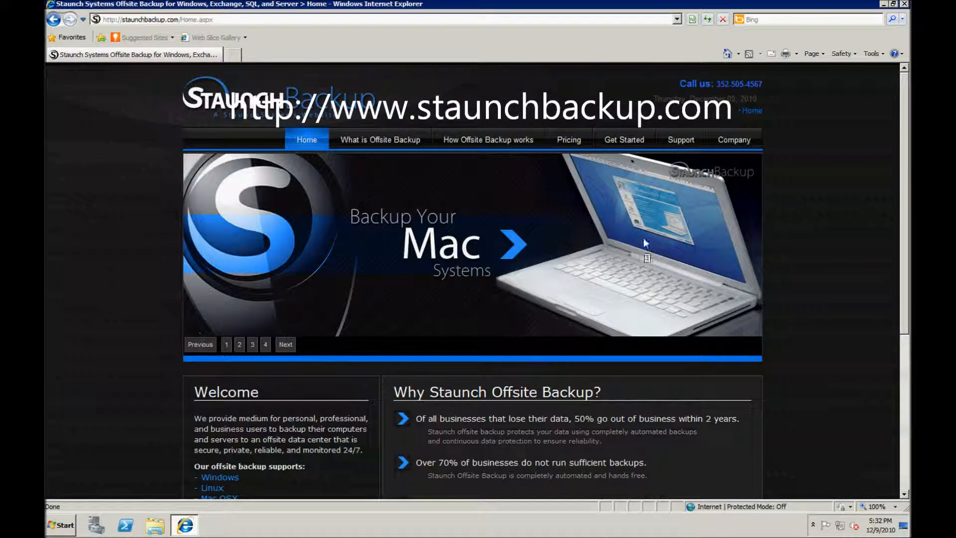
On Get Started, request the Windows StaunchBACKUP Premium download, cancel it, and minimize the browser.
{"action": "left_click", "coordinate": [621, 138]}
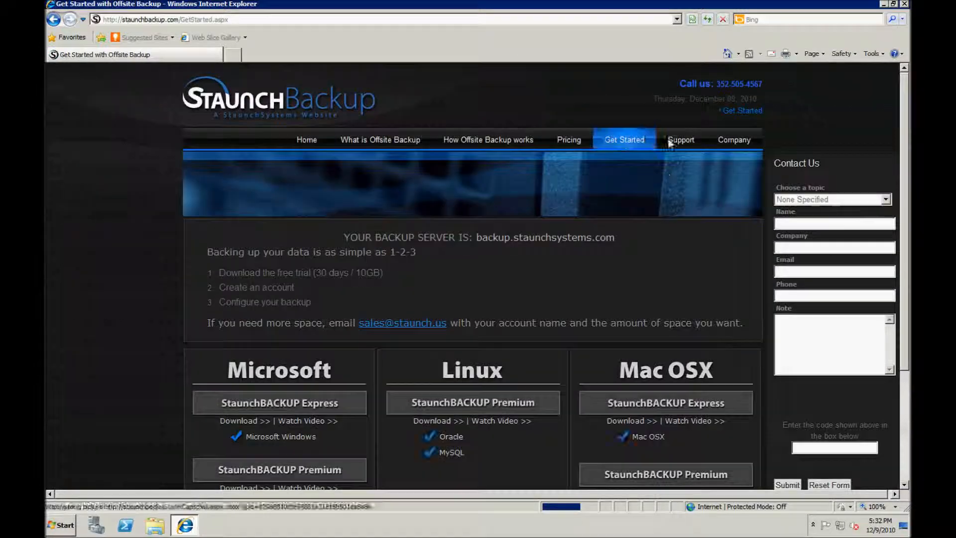
{"action": "scroll", "coordinate": [235, 261], "scroll_direction": "down", "scroll_amount": 3}
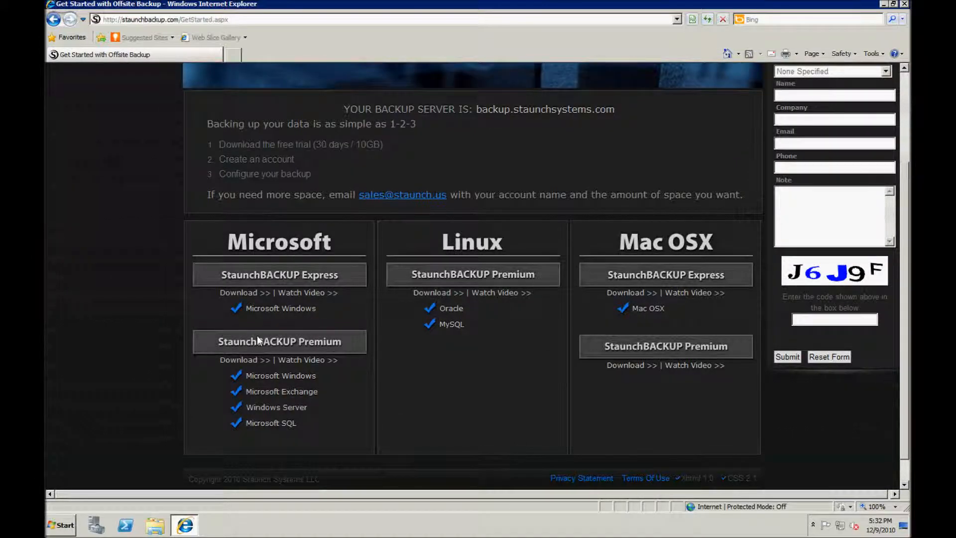
{"action": "left_click", "coordinate": [234, 361]}
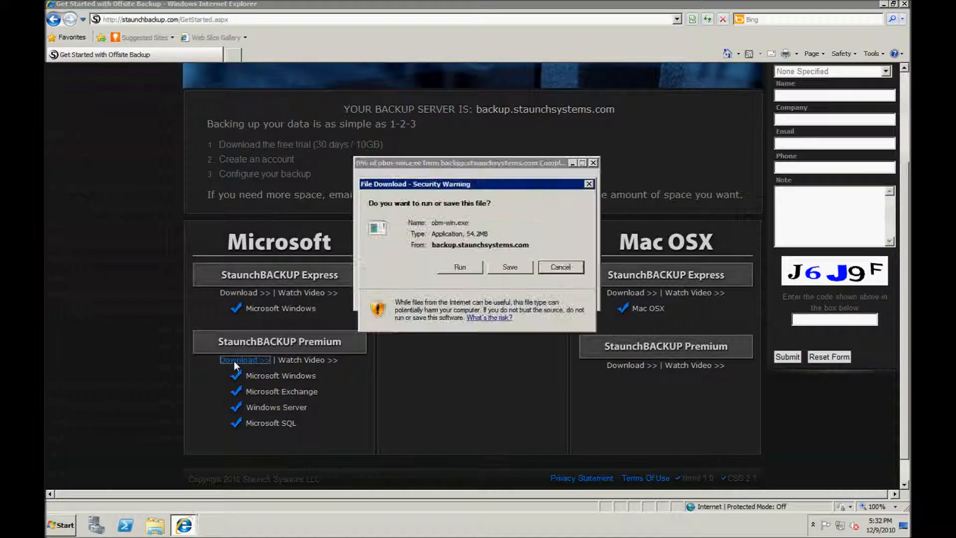
{"action": "left_click", "coordinate": [560, 268]}
{"action": "left_click", "coordinate": [885, 4]}
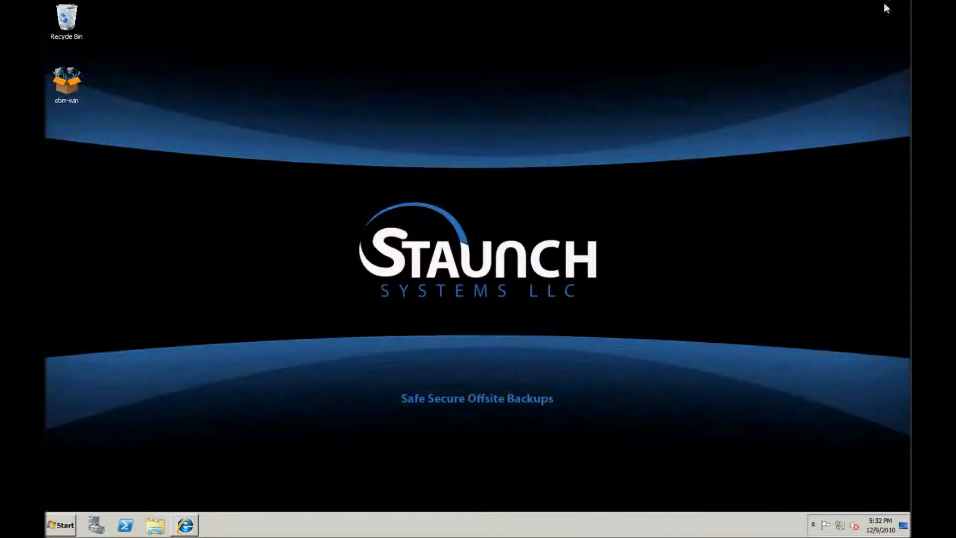
Launch obm-win in English and accept the license agreement.
{"action": "double_click", "coordinate": [71, 82]}
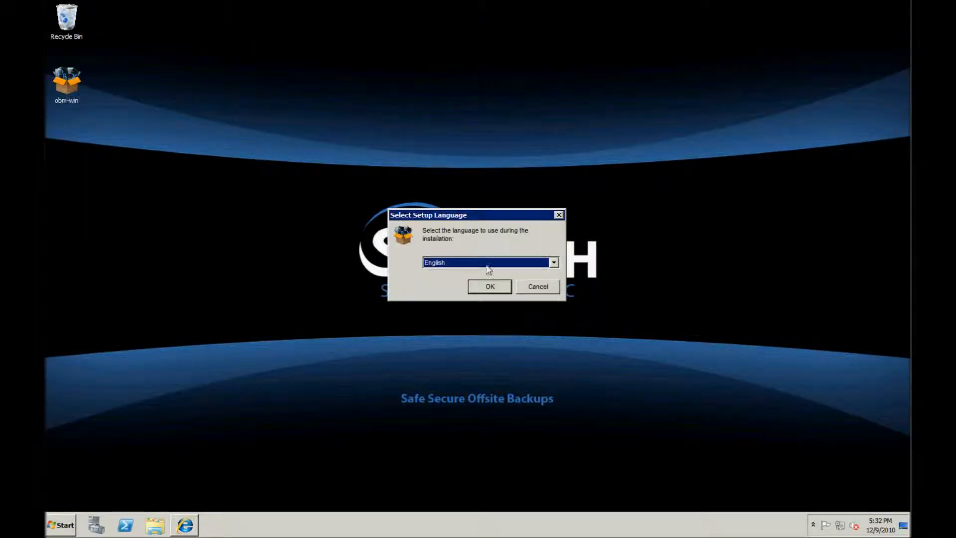
{"action": "left_click", "coordinate": [492, 290]}
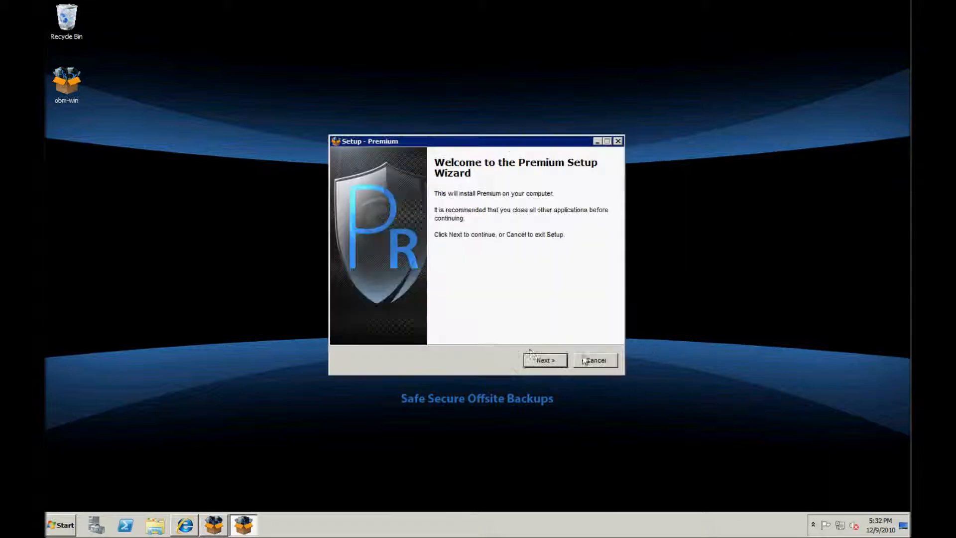
{"action": "left_click", "coordinate": [539, 366]}
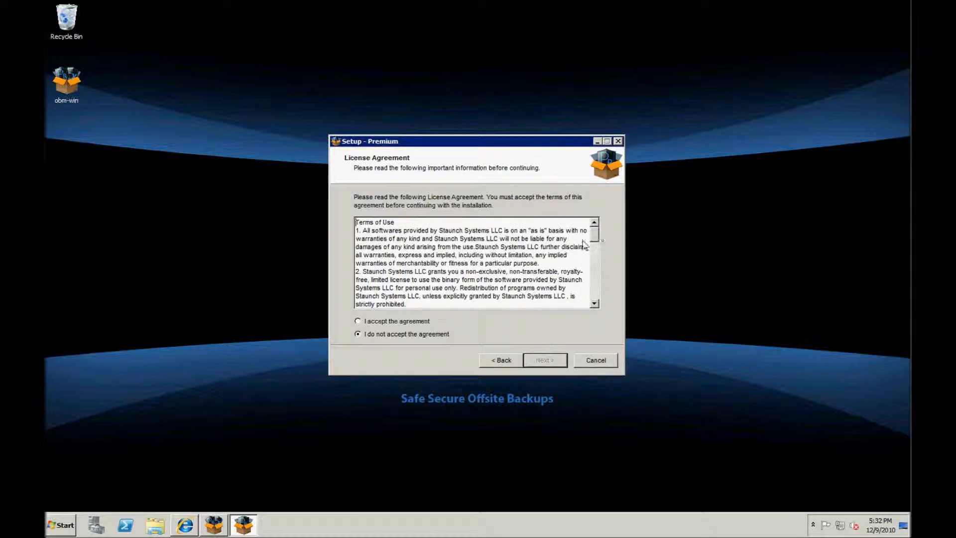
{"action": "left_click_drag", "start_coordinate": [594, 232], "coordinate": [600, 300]}
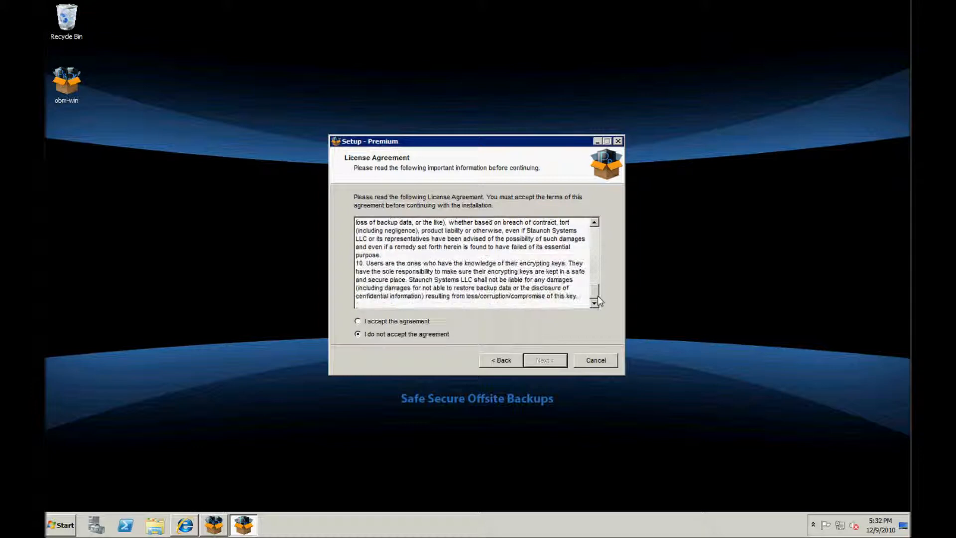
{"action": "left_click", "coordinate": [380, 321]}
Keep C:\Program Files\StaunchBACKUPPremium, choose Anyone who uses this computer, and install.
{"action": "left_click", "coordinate": [543, 362]}
{"action": "left_click", "coordinate": [481, 241]}
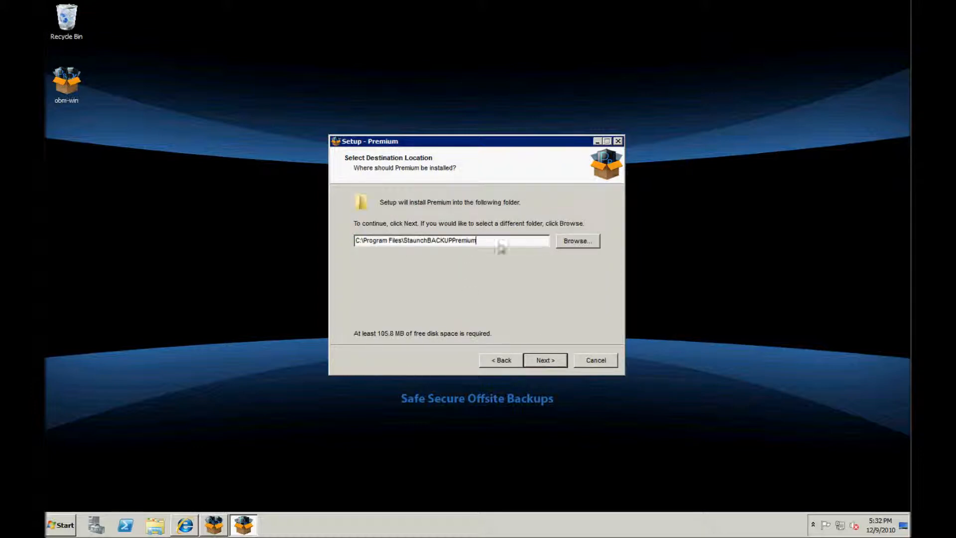
{"action": "left_click", "coordinate": [539, 360]}
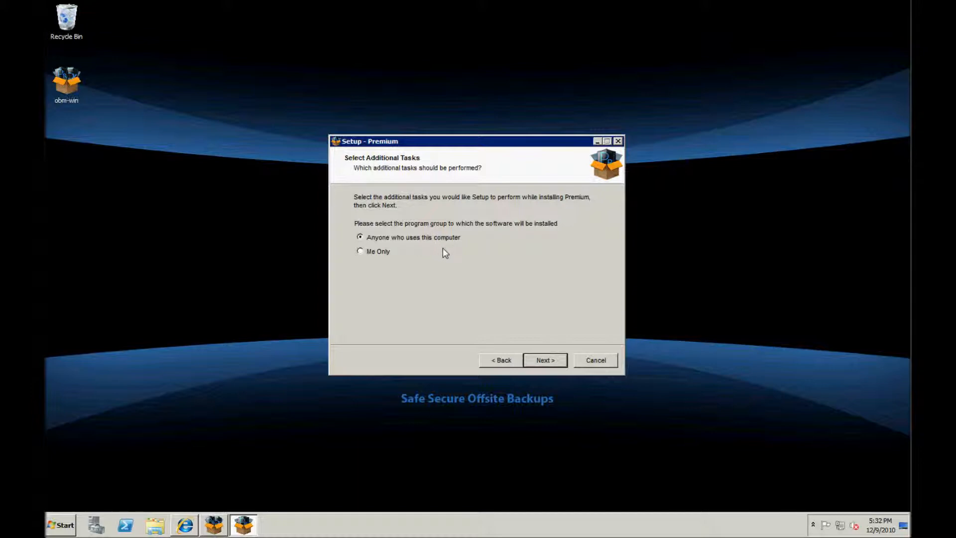
{"action": "left_click", "coordinate": [390, 238]}
{"action": "left_click", "coordinate": [543, 360]}
{"action": "left_click", "coordinate": [545, 360]}
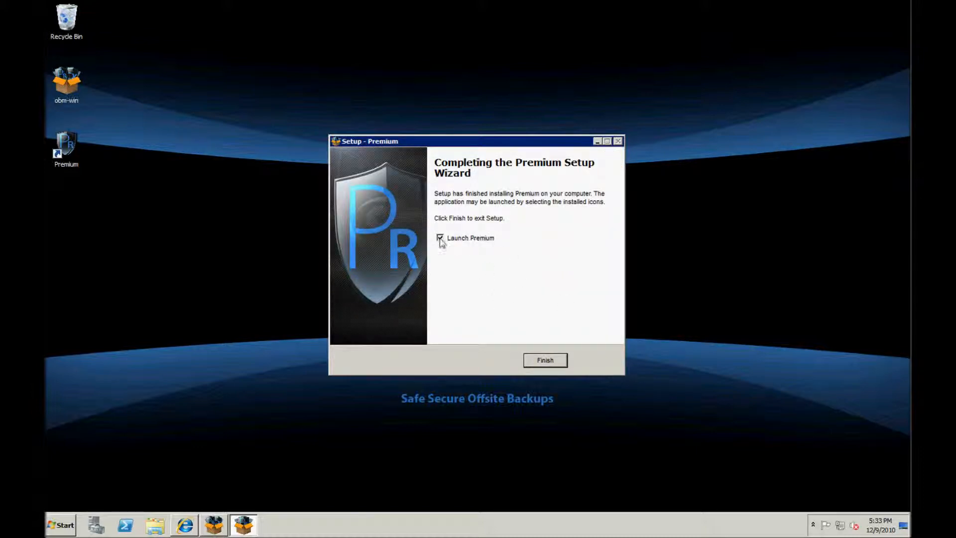
Finish setup and switch from trial registration to the existing-user login.
{"action": "left_click", "coordinate": [545, 361]}
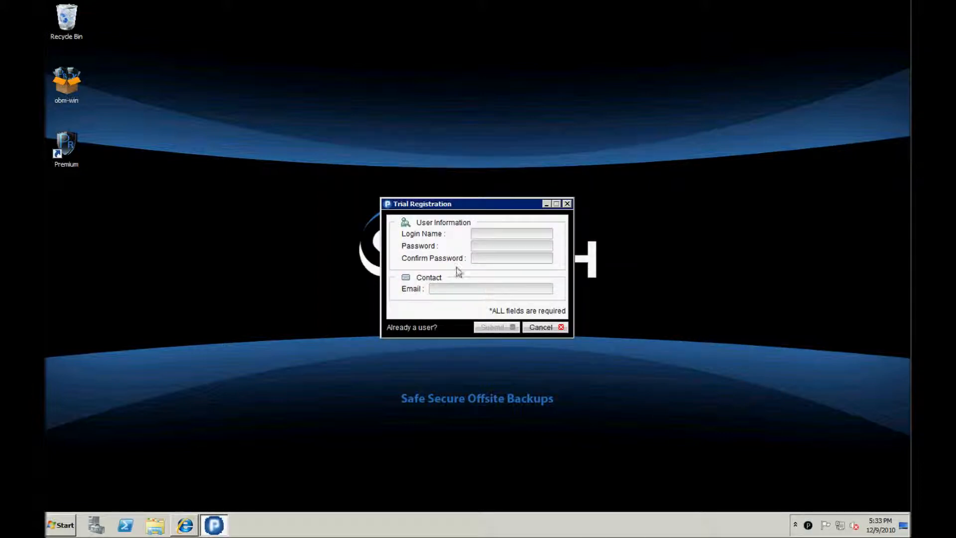
{"action": "left_click", "coordinate": [487, 235]}
{"action": "left_click", "coordinate": [471, 288]}
{"action": "left_click", "coordinate": [410, 326]}
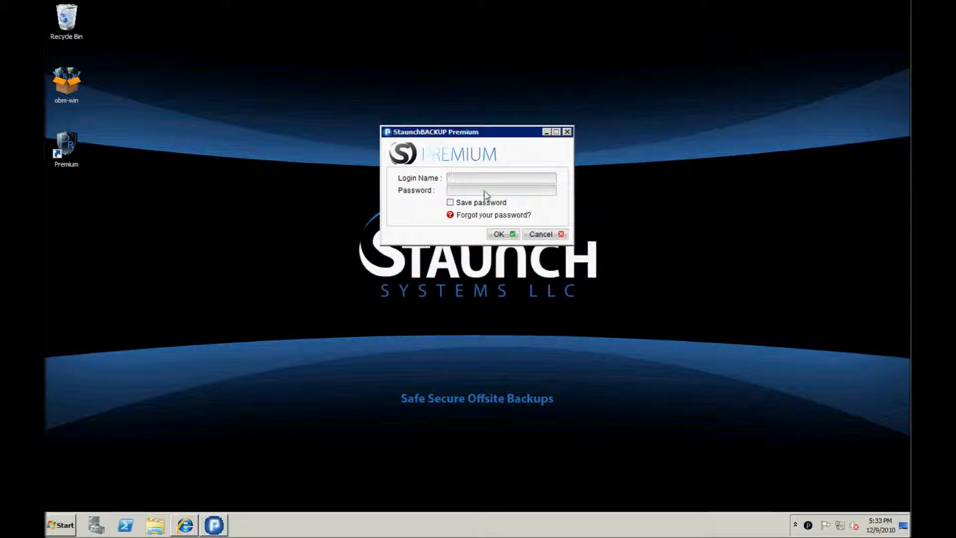
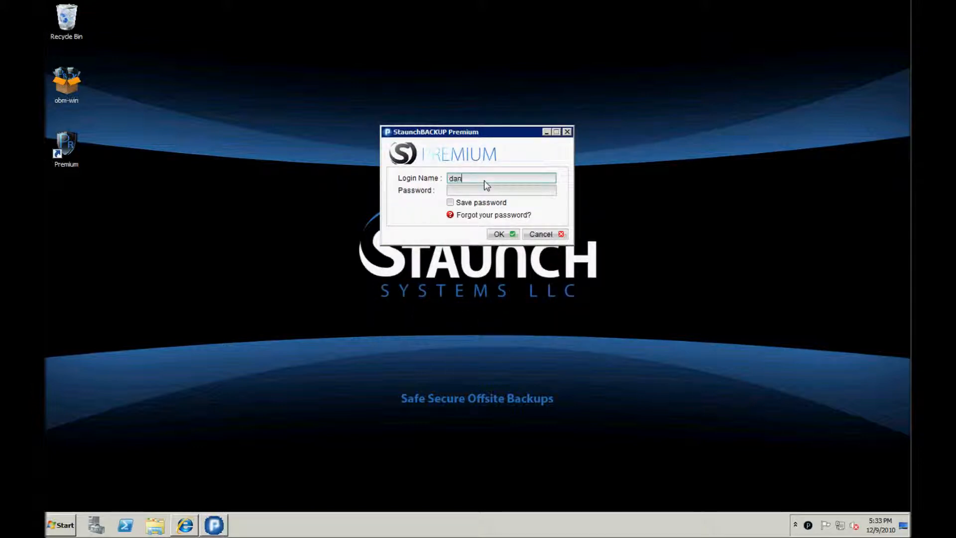
Enter the account e-mail and password, with Save password ticked.
{"action": "key", "text": "Tab"}
{"action": "type", "text": "********"}
{"action": "left_click", "coordinate": [450, 202]}
Log in and name the new backup set Data Backup, keeping the File Backup type.
{"action": "left_click", "coordinate": [504, 237]}
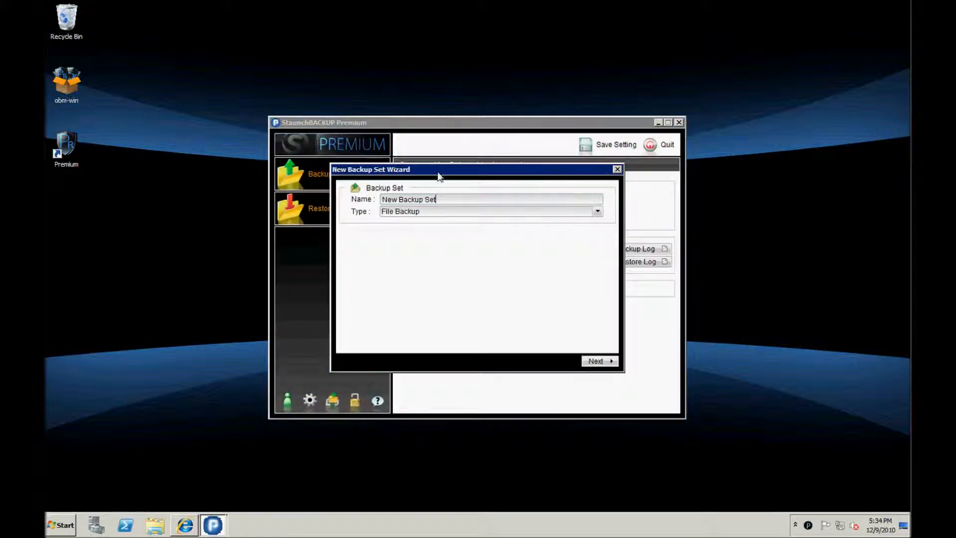
{"action": "left_click_drag", "start_coordinate": [444, 172], "coordinate": [370, 204]}
{"action": "type", "text": "Data"}
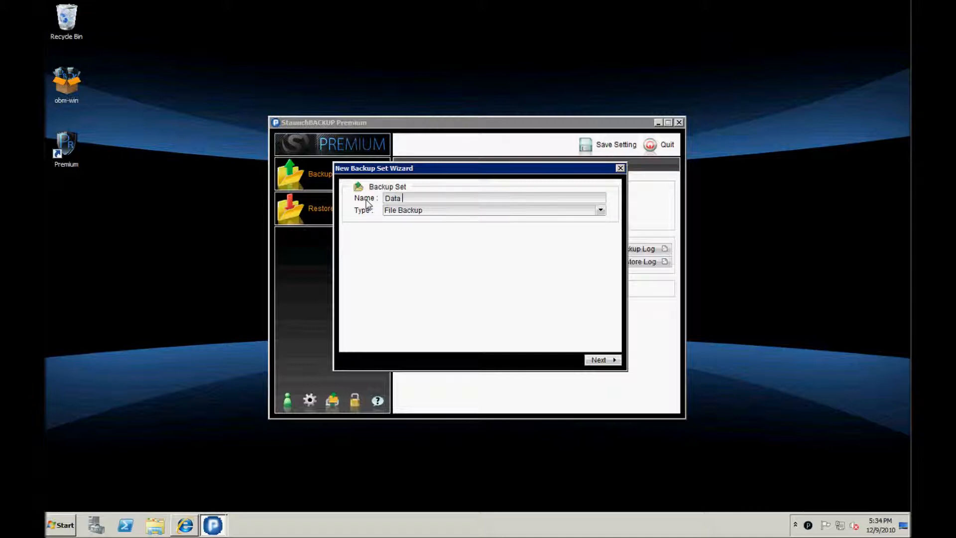
{"action": "left_click", "coordinate": [518, 212]}
{"action": "left_click", "coordinate": [518, 211]}
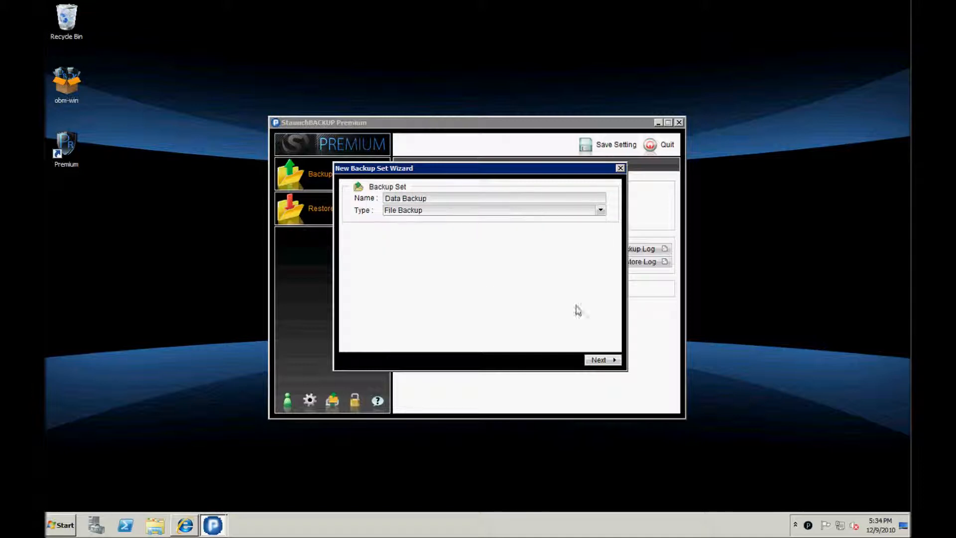
{"action": "left_click", "coordinate": [600, 210]}
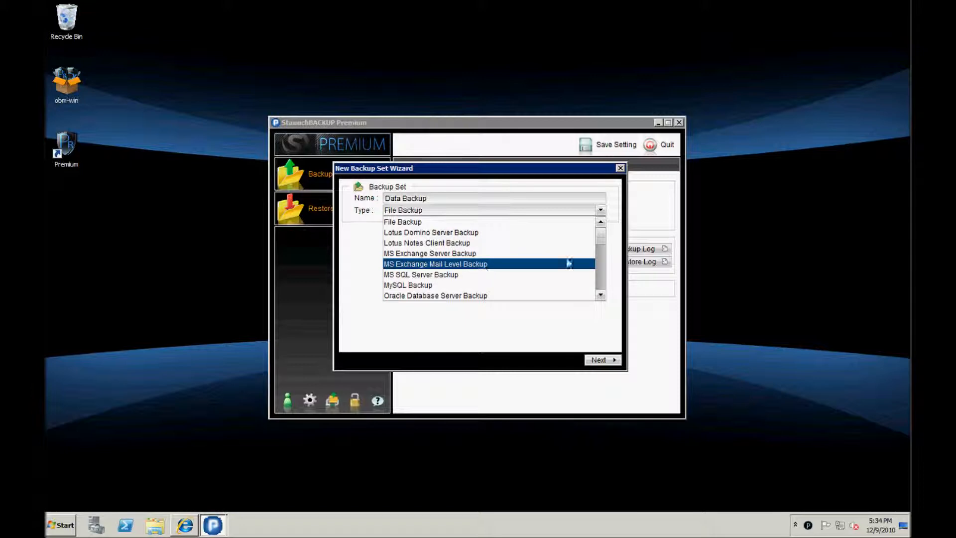
{"action": "left_click_drag", "start_coordinate": [602, 240], "coordinate": [601, 314]}
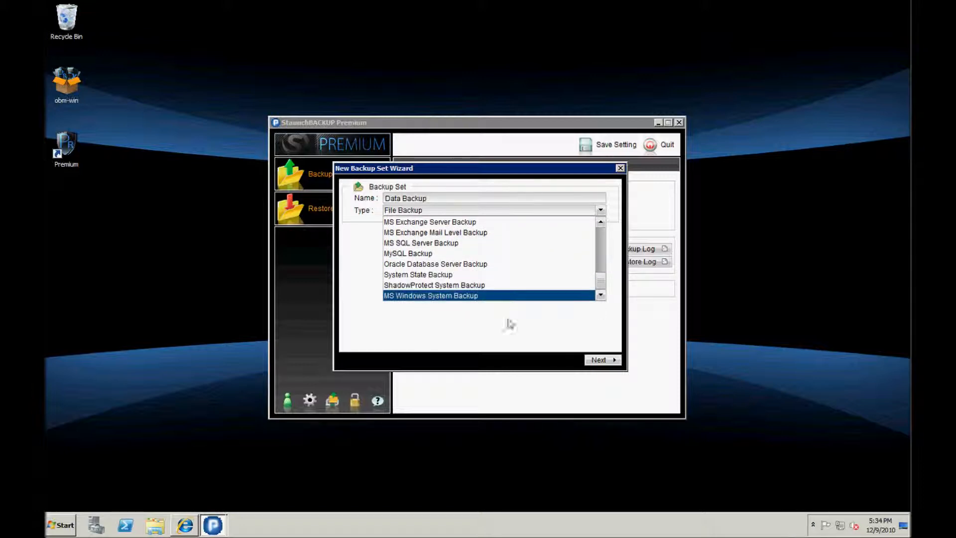
{"action": "left_click", "coordinate": [509, 322]}
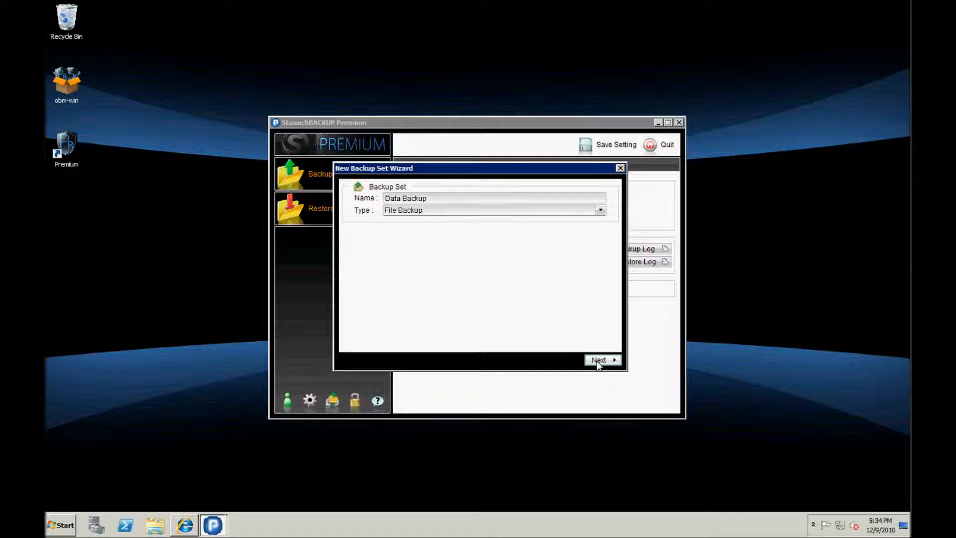
Uncheck Documents and add the whole Data (E:) drive as the backup source.
{"action": "left_click", "coordinate": [598, 360]}
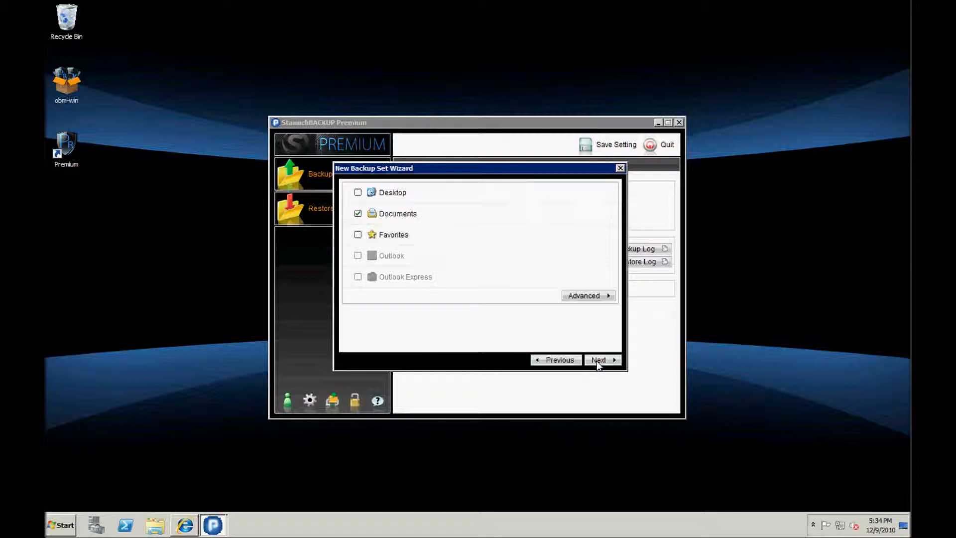
{"action": "left_click", "coordinate": [357, 214]}
{"action": "left_click", "coordinate": [585, 296]}
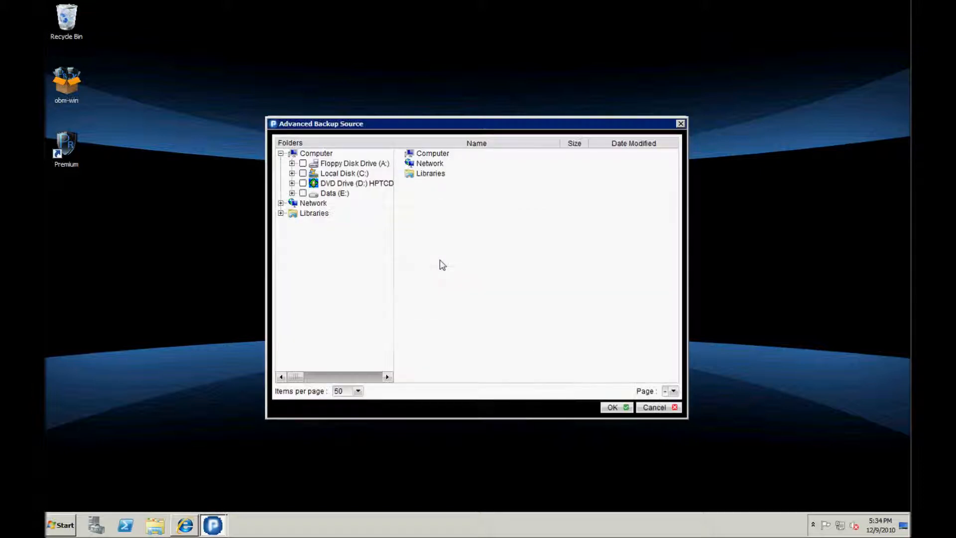
{"action": "left_click", "coordinate": [303, 193]}
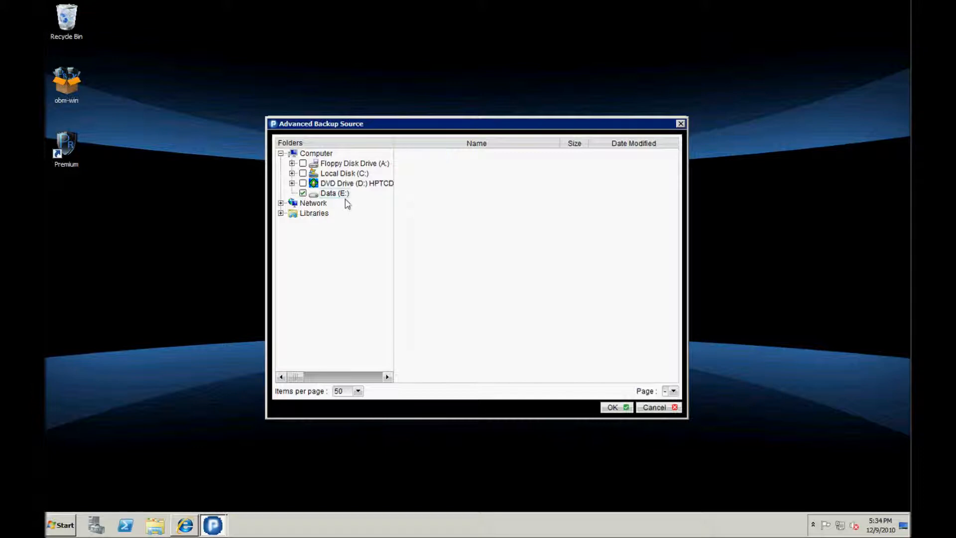
{"action": "left_click", "coordinate": [618, 408]}
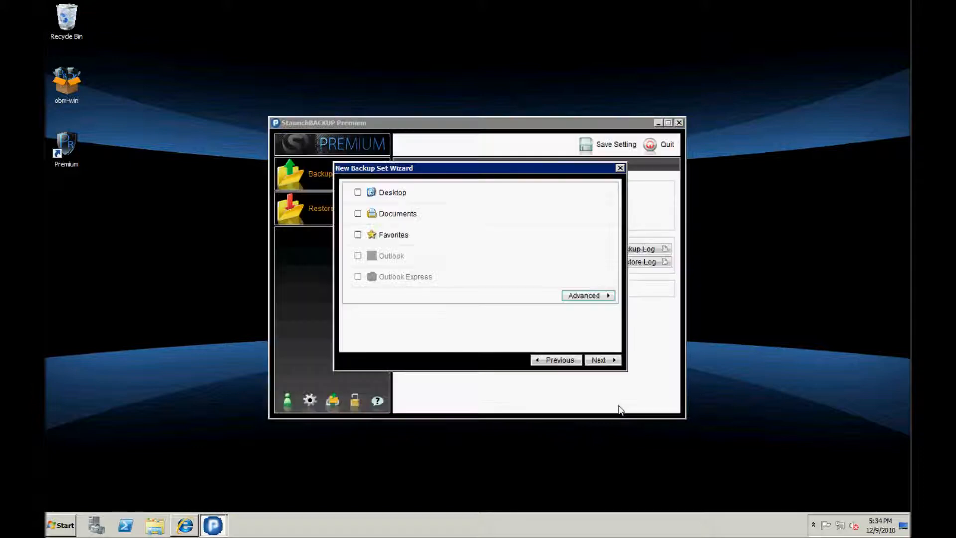
Open the schedule properties, keep type Daily, and set the time to Periodically.
{"action": "left_click", "coordinate": [610, 361]}
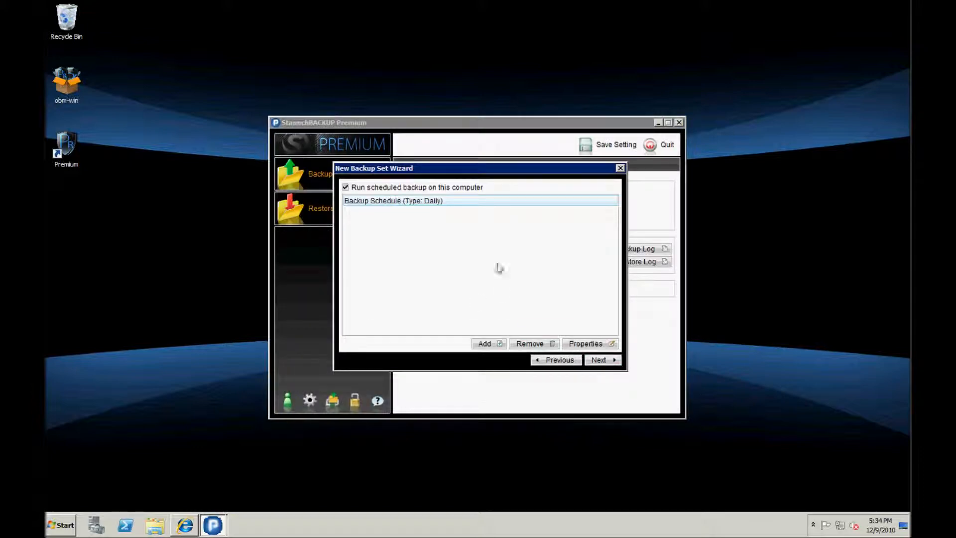
{"action": "left_click", "coordinate": [589, 344]}
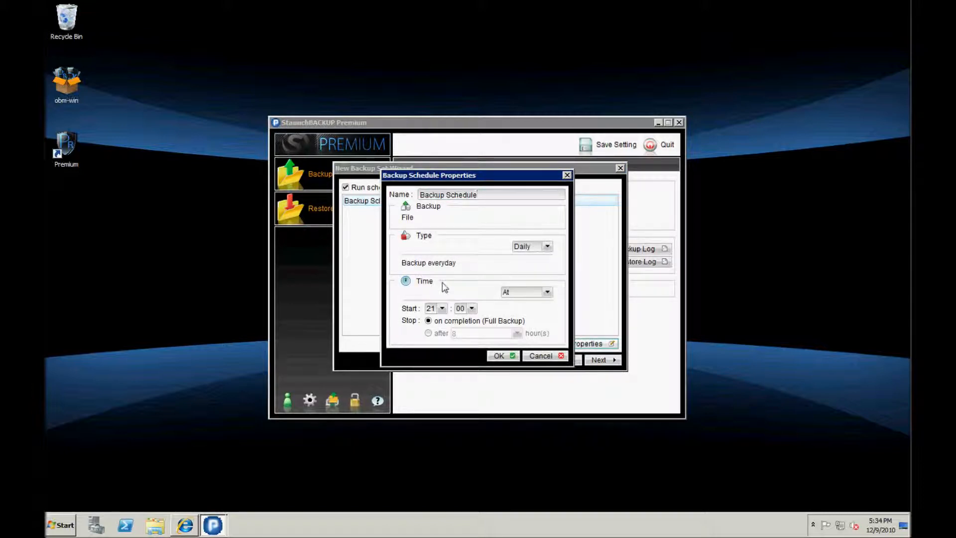
{"action": "left_click", "coordinate": [547, 246]}
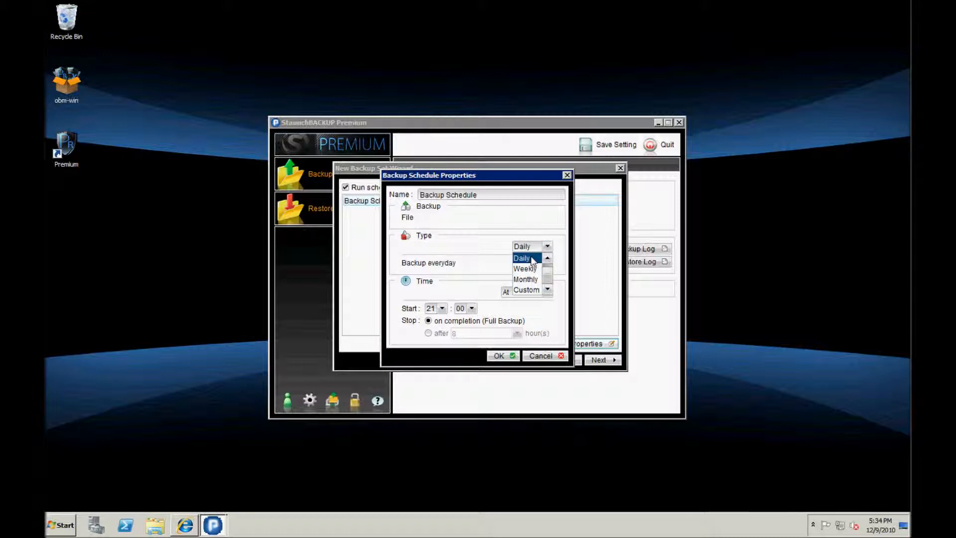
{"action": "left_click", "coordinate": [527, 258]}
{"action": "left_click", "coordinate": [520, 293]}
{"action": "left_click", "coordinate": [521, 314]}
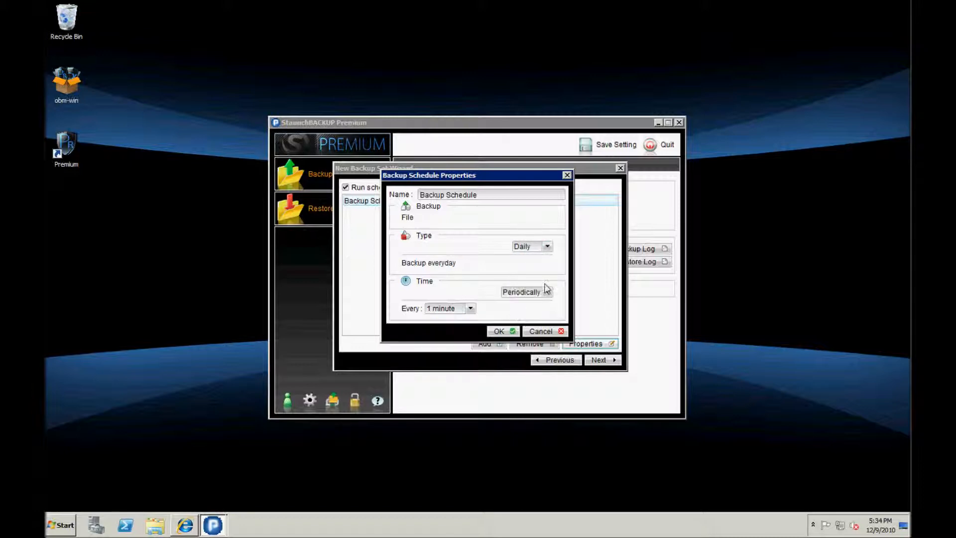
Set the repeat interval to every 3 hours and confirm the schedule.
{"action": "left_click", "coordinate": [470, 309]}
{"action": "scroll", "coordinate": [438, 364], "scroll_direction": "down", "scroll_amount": 3}
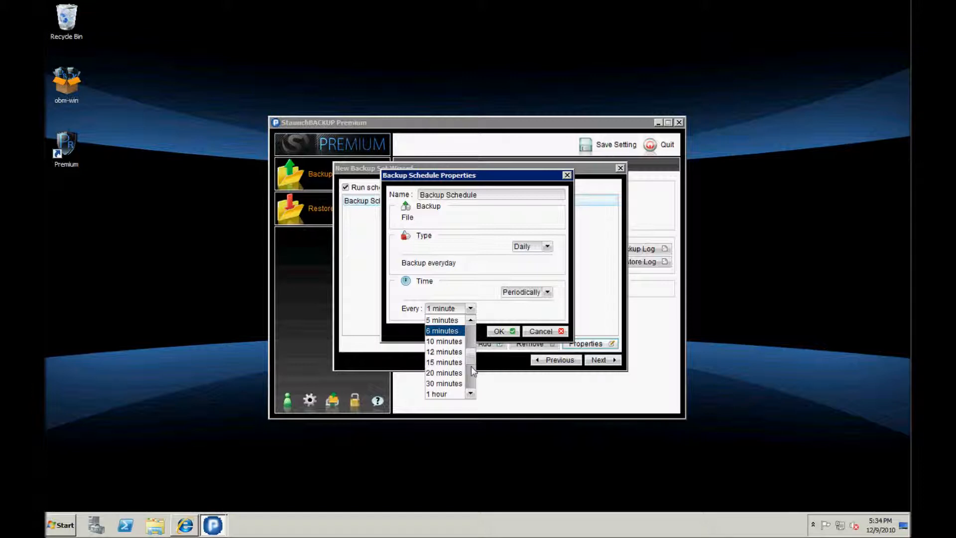
{"action": "left_click", "coordinate": [437, 364]}
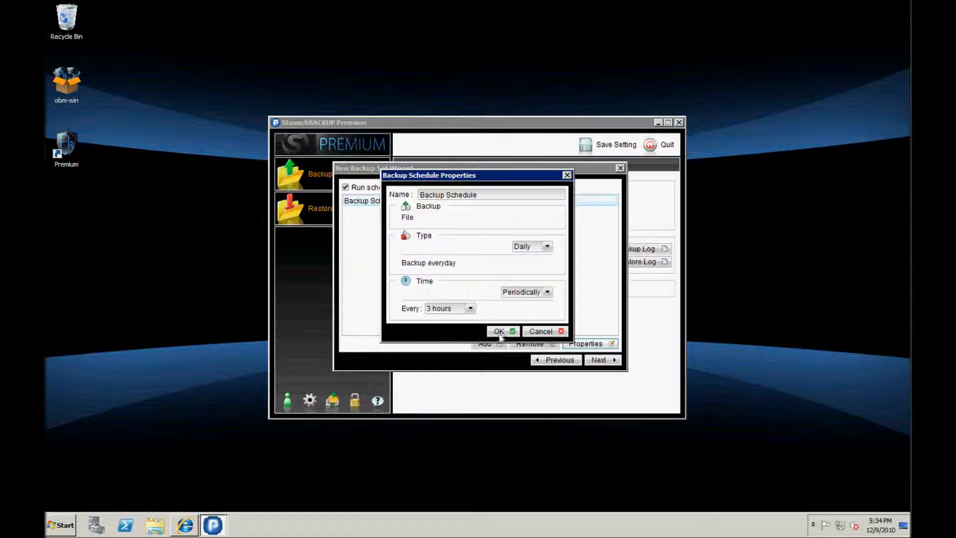
{"action": "left_click", "coordinate": [540, 295]}
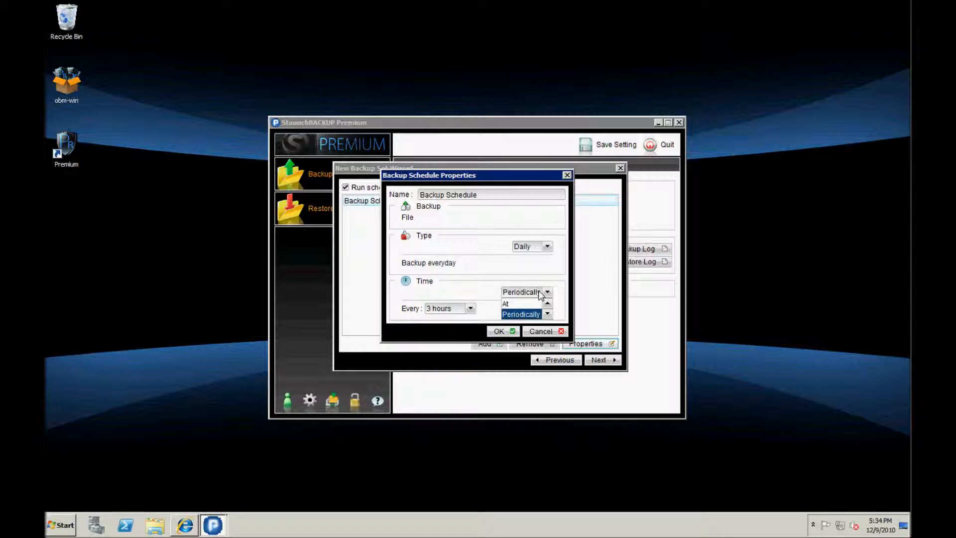
{"action": "left_click", "coordinate": [496, 268]}
{"action": "left_click", "coordinate": [548, 246]}
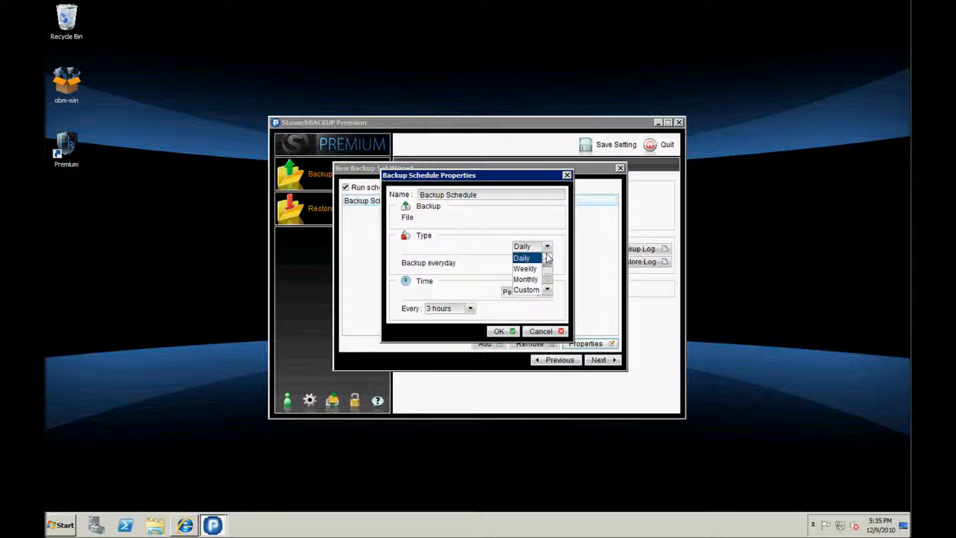
{"action": "left_click", "coordinate": [480, 258]}
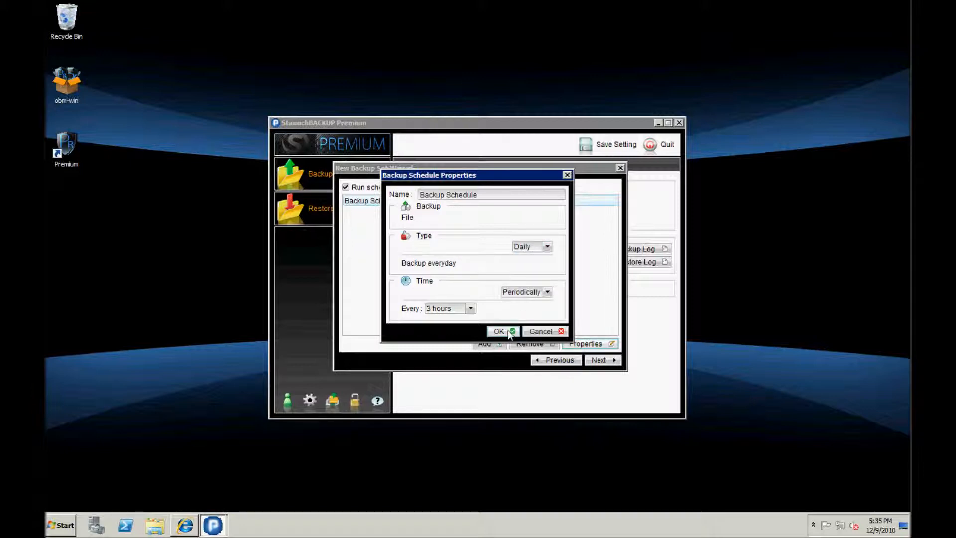
{"action": "left_click", "coordinate": [508, 330]}
On the encryption step, try Custom (Twofish) and no encryption, then settle on Default.
{"action": "left_click", "coordinate": [601, 360]}
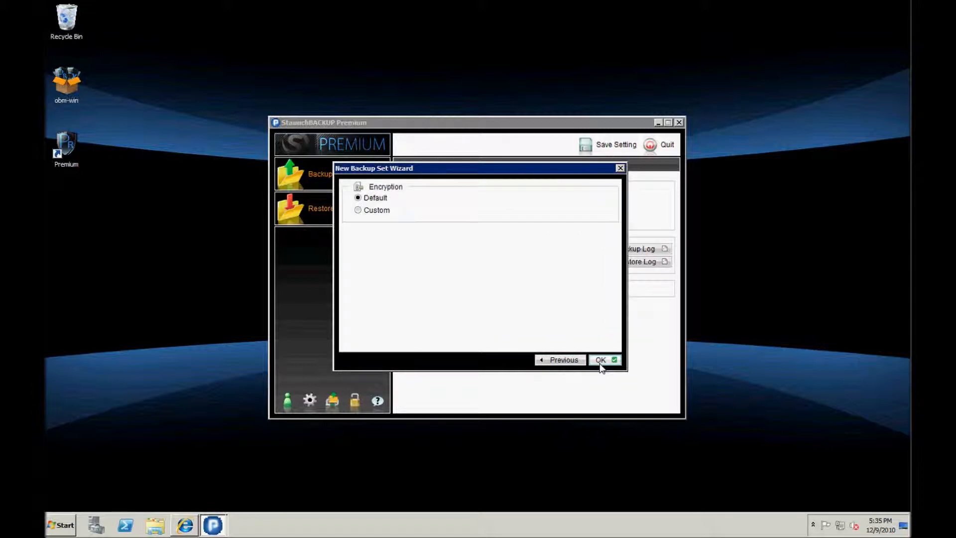
{"action": "left_click", "coordinate": [377, 211]}
{"action": "left_click", "coordinate": [438, 246]}
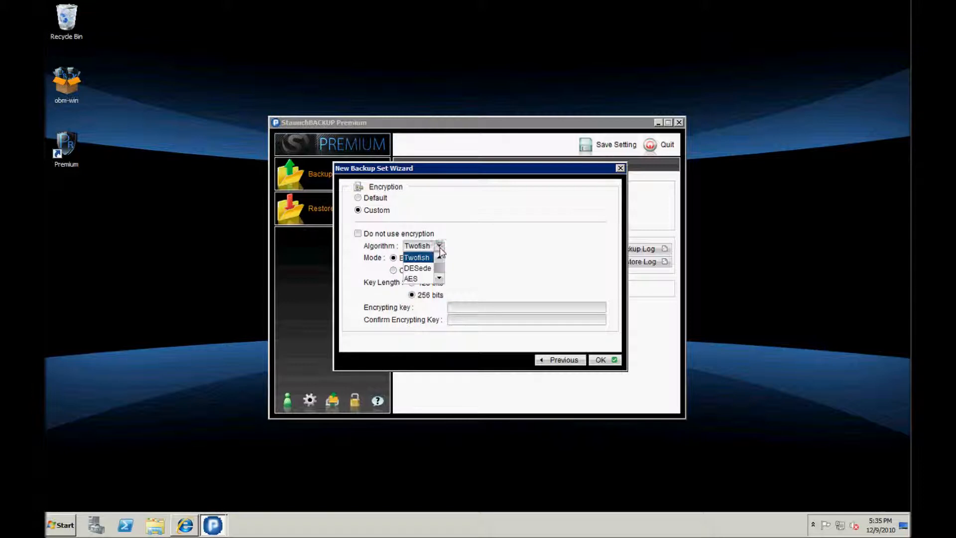
{"action": "left_click", "coordinate": [441, 247]}
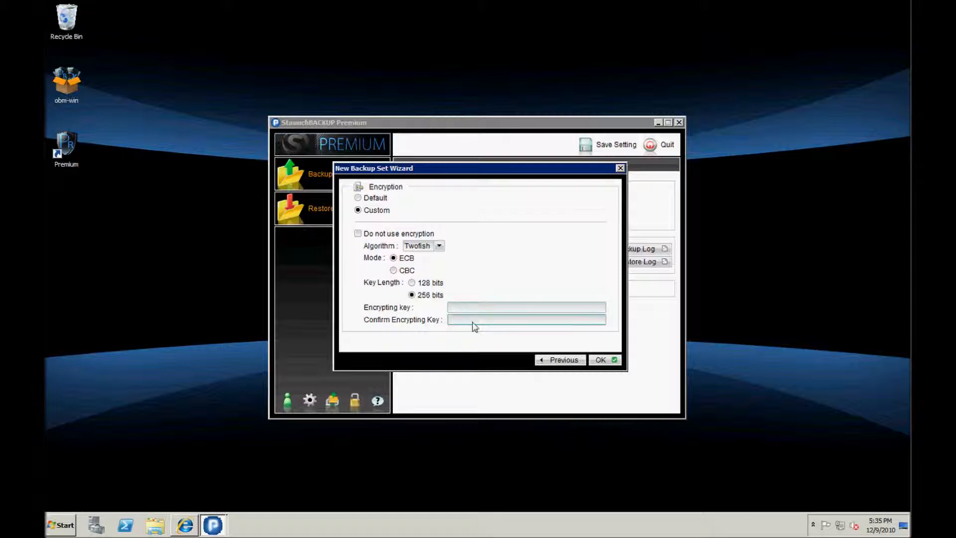
{"action": "left_click", "coordinate": [359, 234]}
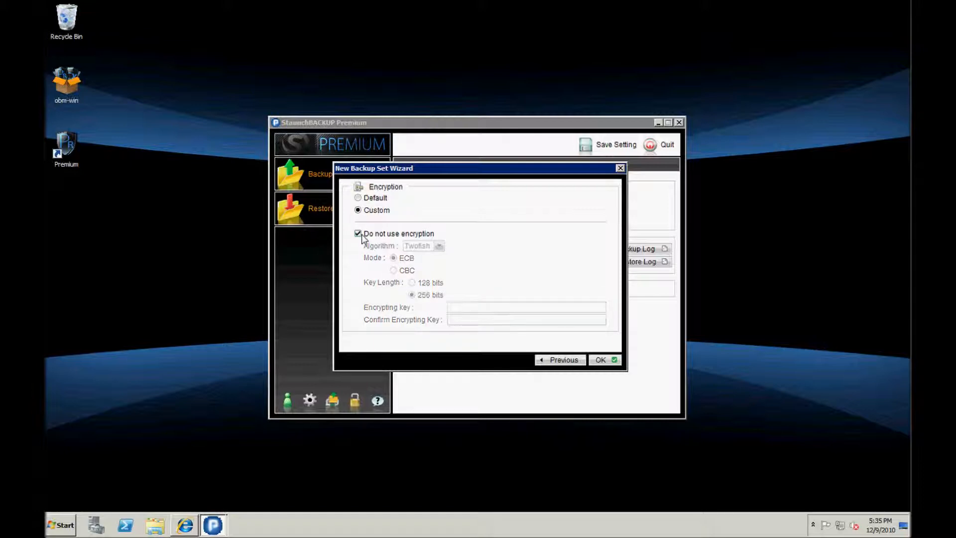
{"action": "left_click", "coordinate": [359, 234]}
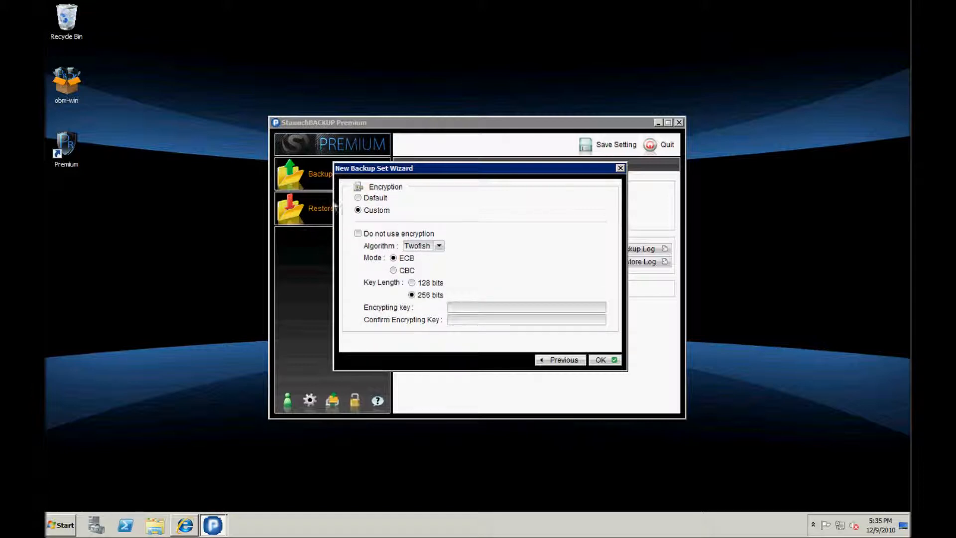
{"action": "left_click", "coordinate": [358, 198]}
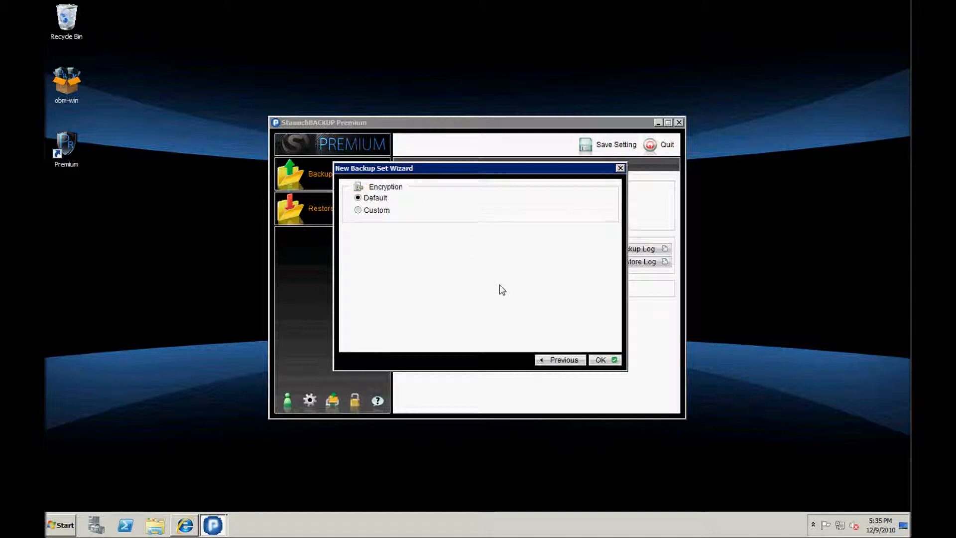
Finish the wizard and run an Incremental backup of Data Backup to the Offsite Backup Server.
{"action": "left_click", "coordinate": [607, 361]}
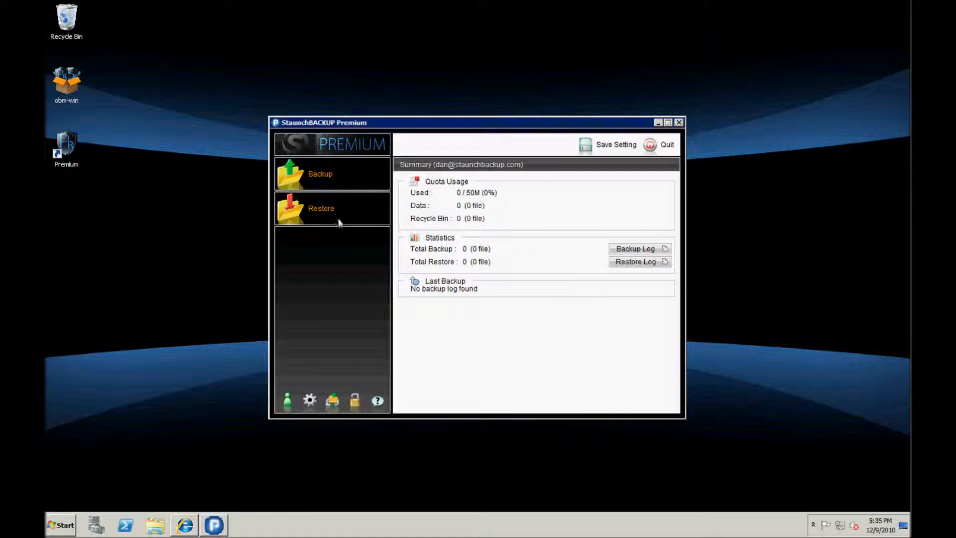
{"action": "left_click", "coordinate": [321, 174]}
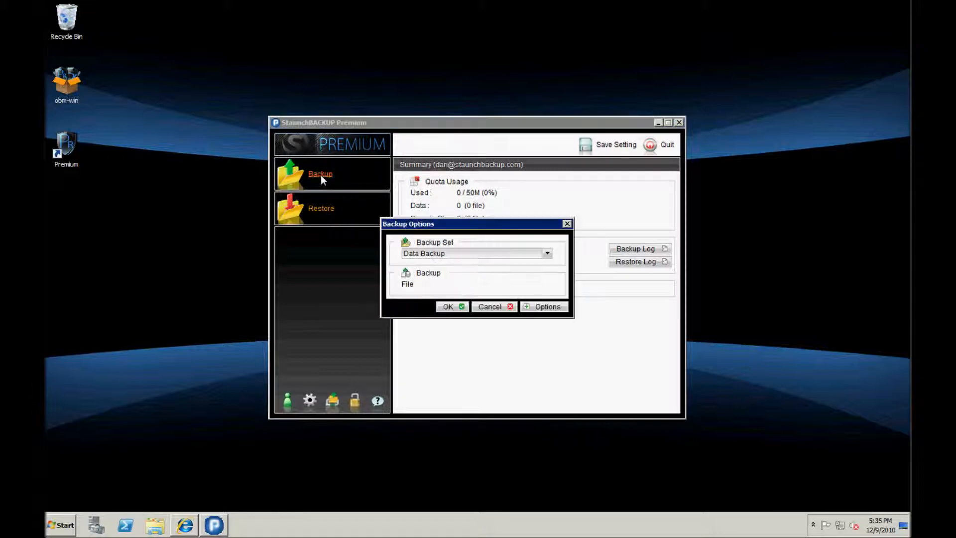
{"action": "left_click", "coordinate": [493, 254]}
{"action": "left_click", "coordinate": [493, 263]}
{"action": "left_click", "coordinate": [541, 309]}
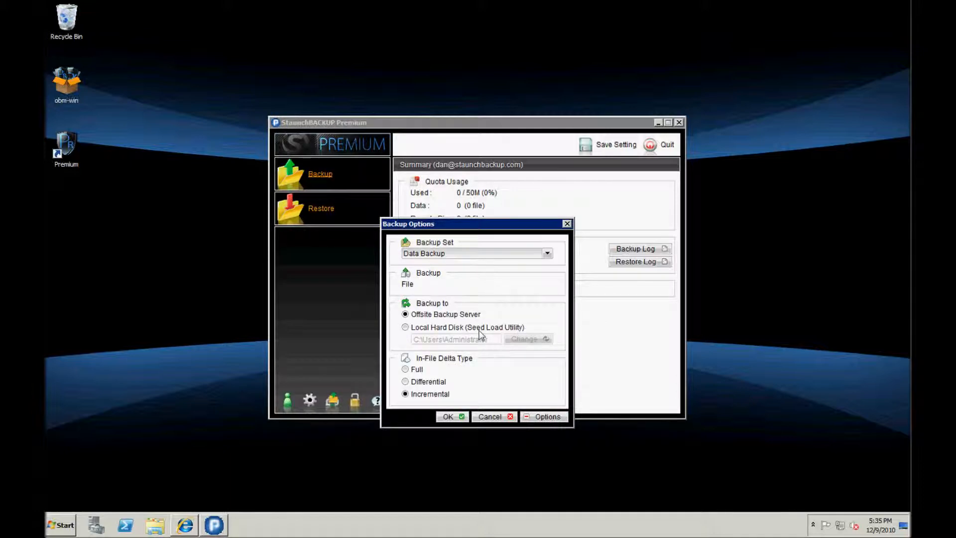
{"action": "left_click", "coordinate": [418, 329]}
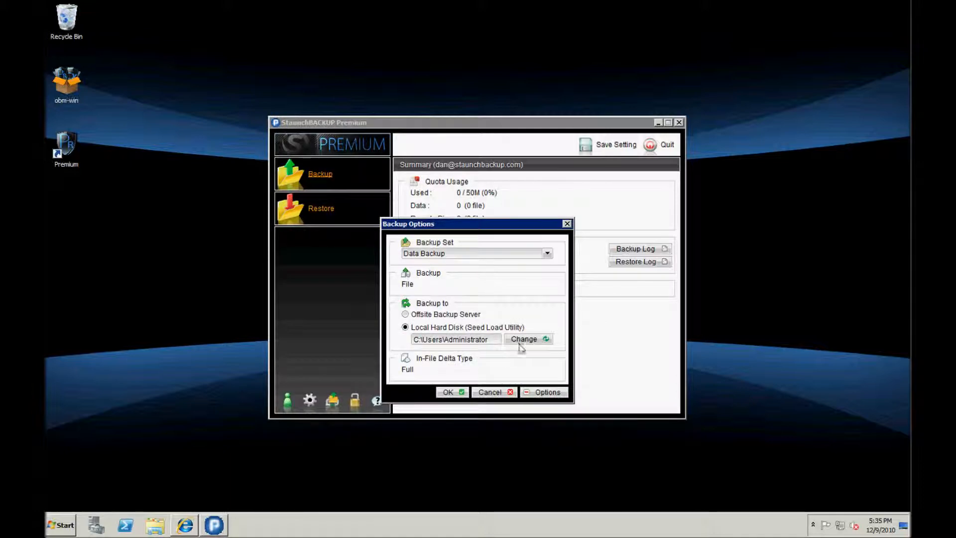
{"action": "left_click", "coordinate": [430, 316]}
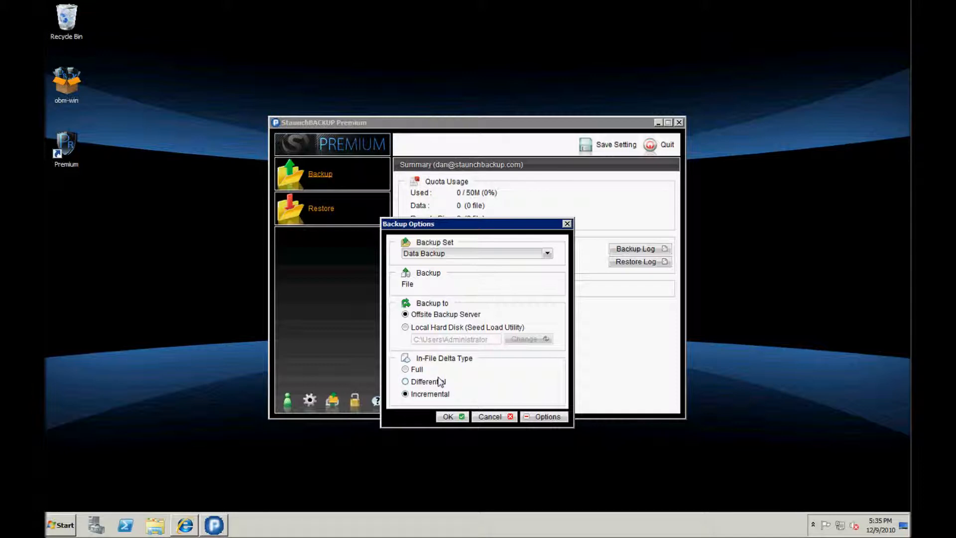
{"action": "left_click", "coordinate": [452, 417]}
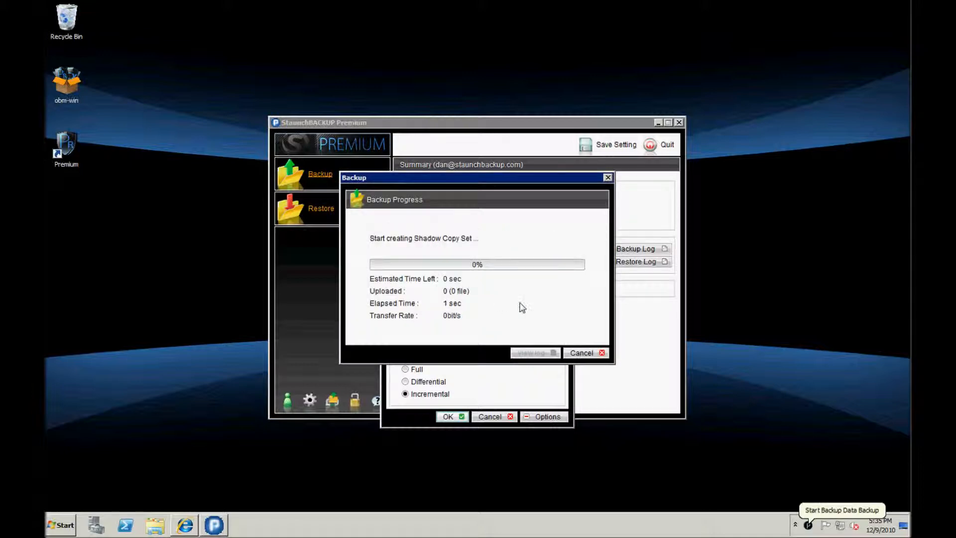